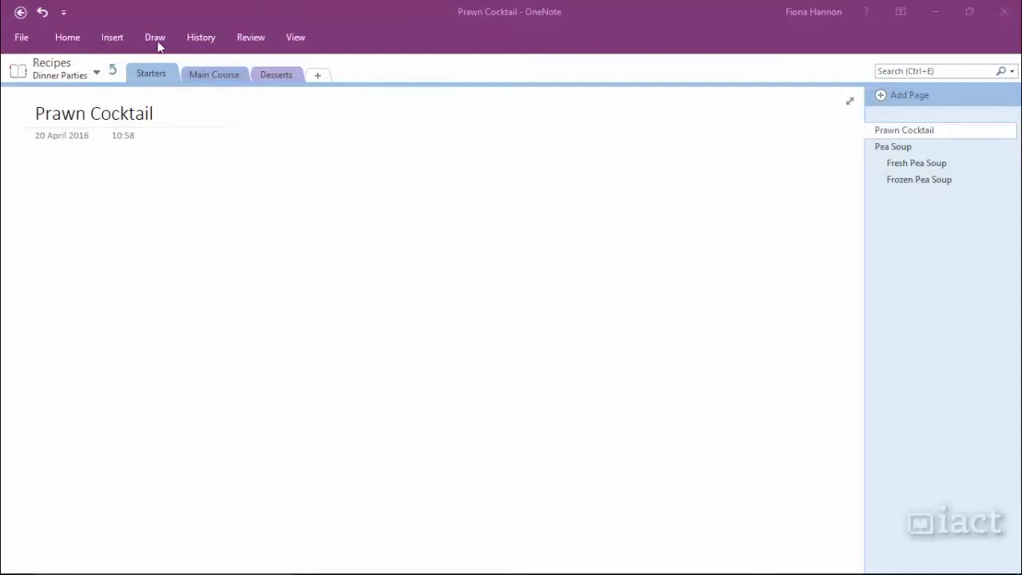
Try pale green, settle on pale orange as the Prawn Cocktail page color, and compare it with the Pea Soup page.
{"action": "left_click", "coordinate": [293, 42]}
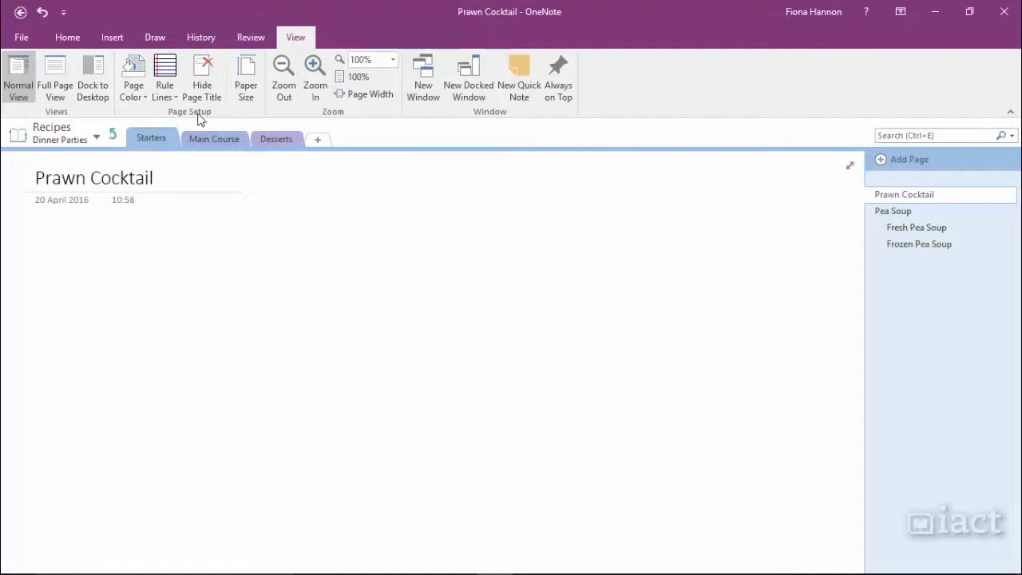
{"action": "left_click", "coordinate": [139, 95]}
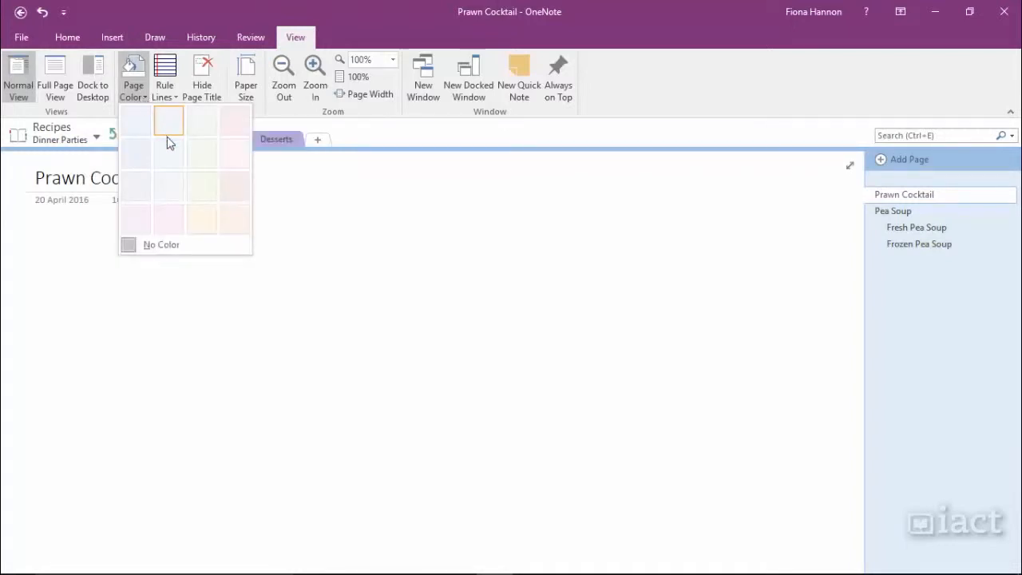
{"action": "left_click", "coordinate": [202, 126]}
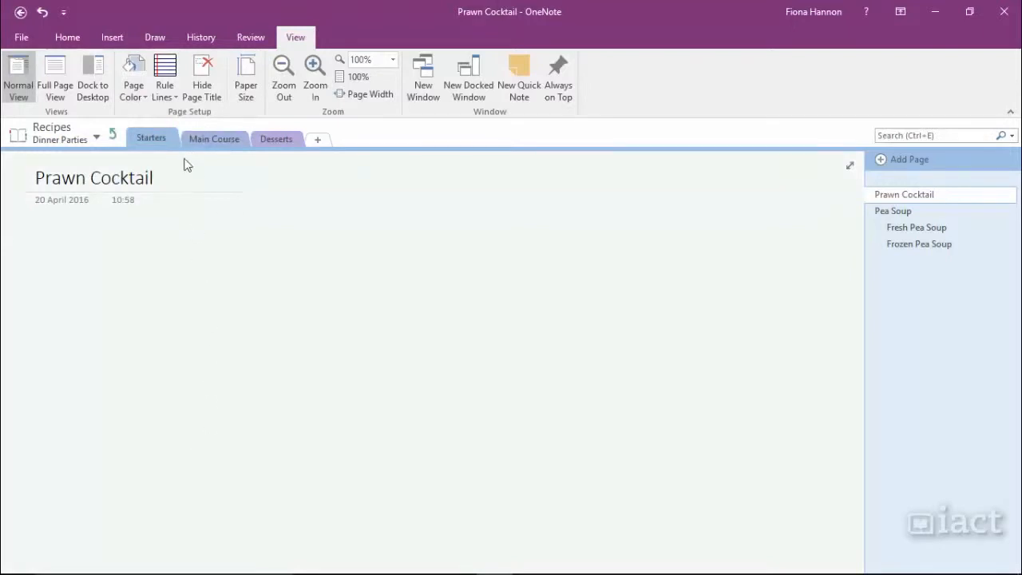
{"action": "left_click", "coordinate": [130, 95]}
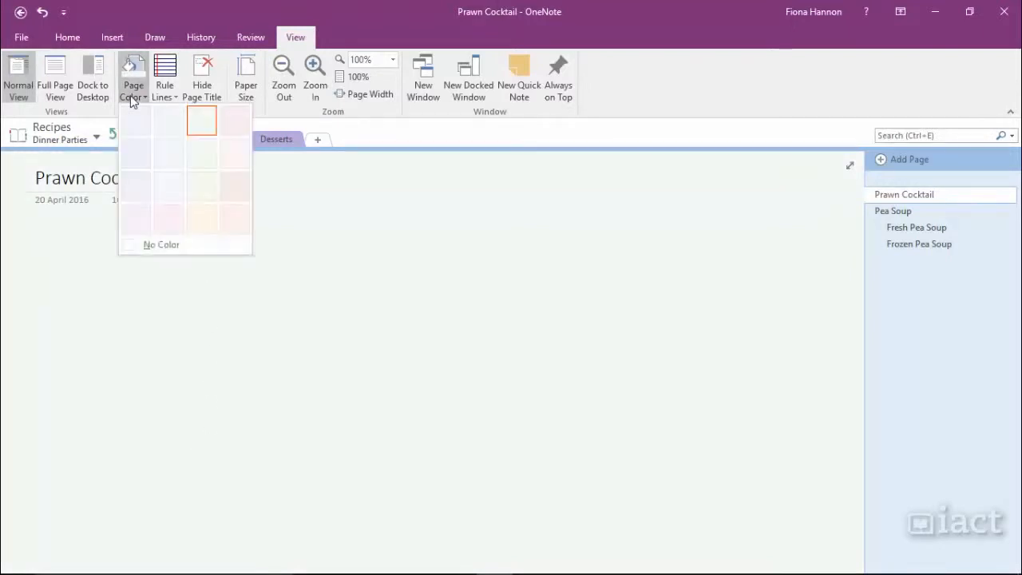
{"action": "left_click", "coordinate": [199, 217]}
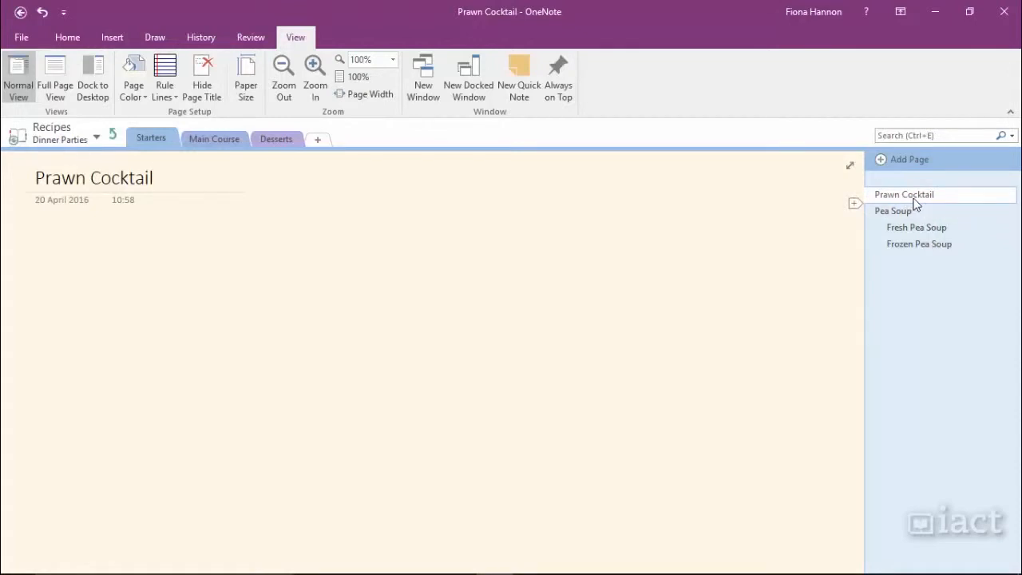
{"action": "left_click", "coordinate": [896, 212]}
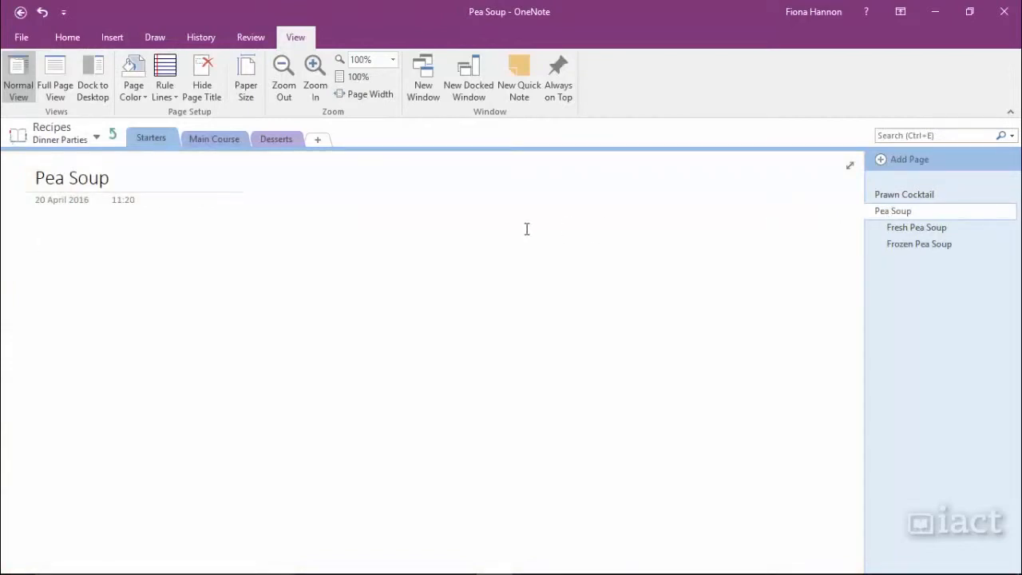
{"action": "left_click", "coordinate": [883, 195]}
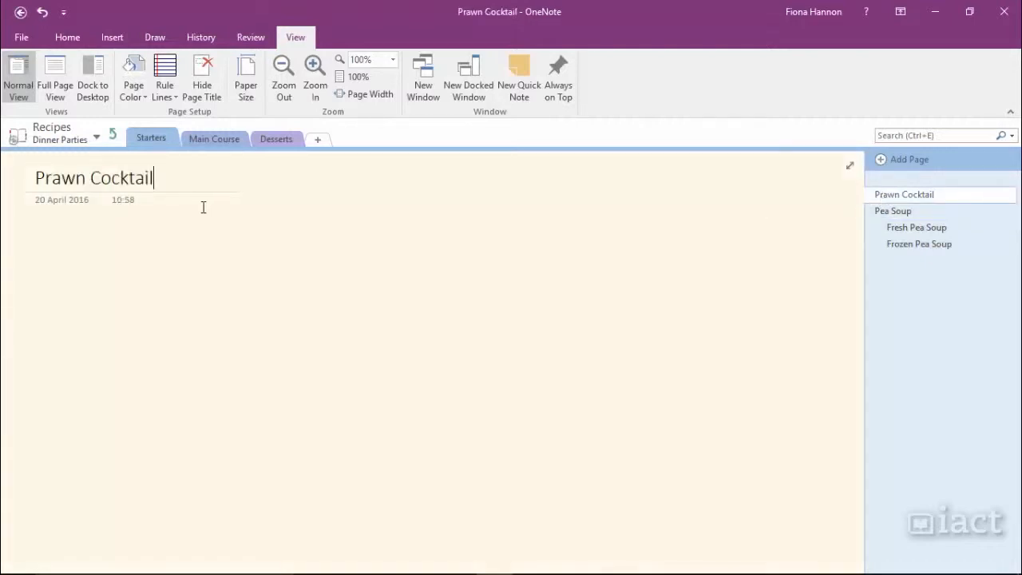
Try the four rule line styles on the Prawn Cocktail page, from the narrowest to the widest spacing.
{"action": "left_click", "coordinate": [166, 96]}
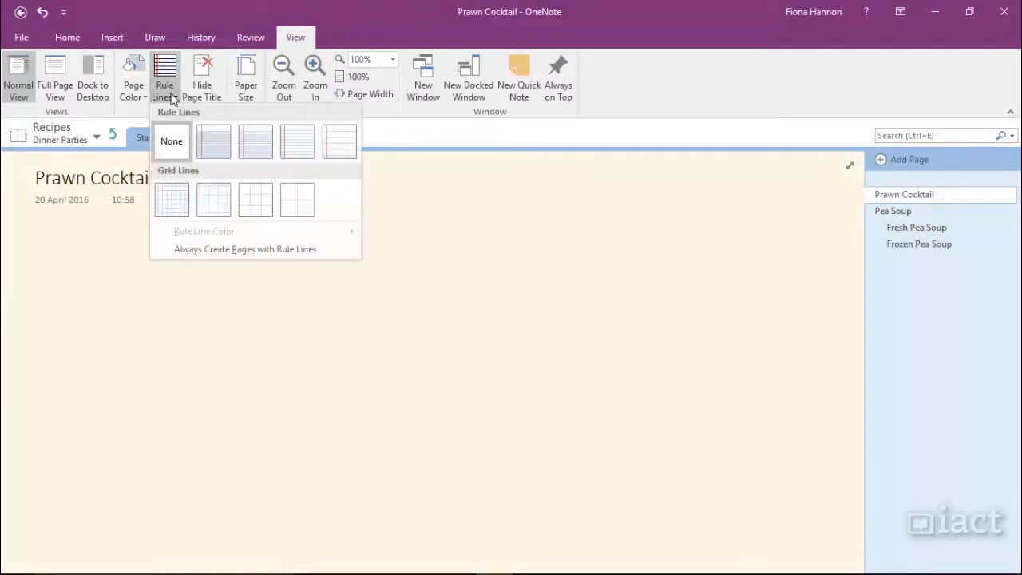
{"action": "left_click", "coordinate": [206, 136]}
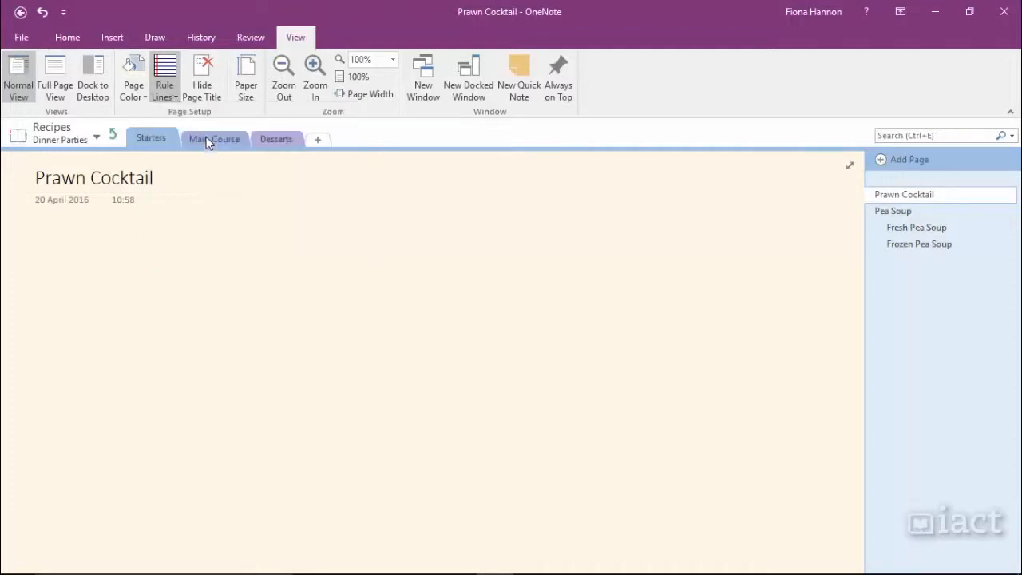
{"action": "left_click", "coordinate": [175, 97]}
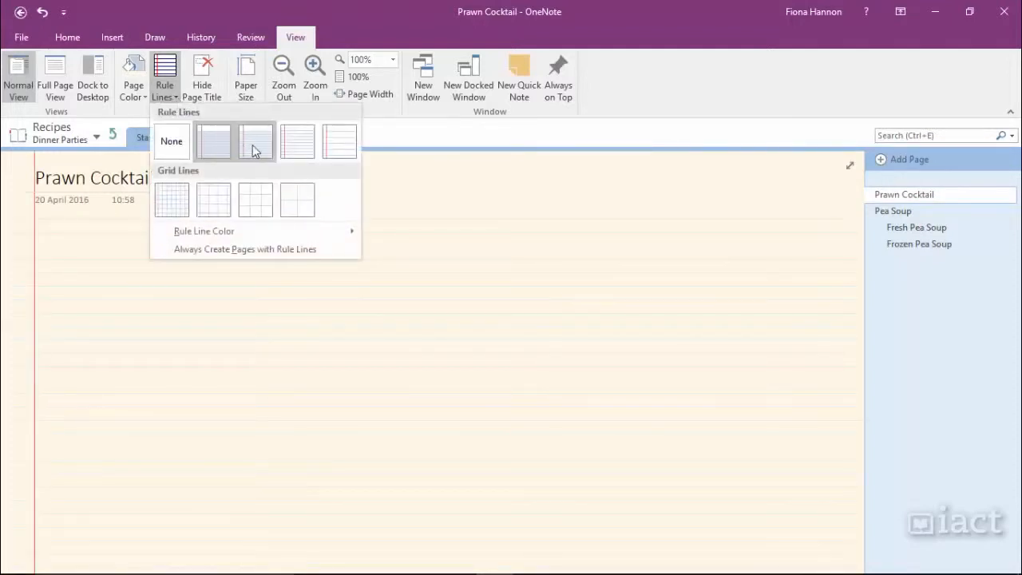
{"action": "left_click", "coordinate": [252, 143]}
{"action": "left_click", "coordinate": [161, 95]}
{"action": "left_click", "coordinate": [301, 144]}
{"action": "left_click", "coordinate": [167, 96]}
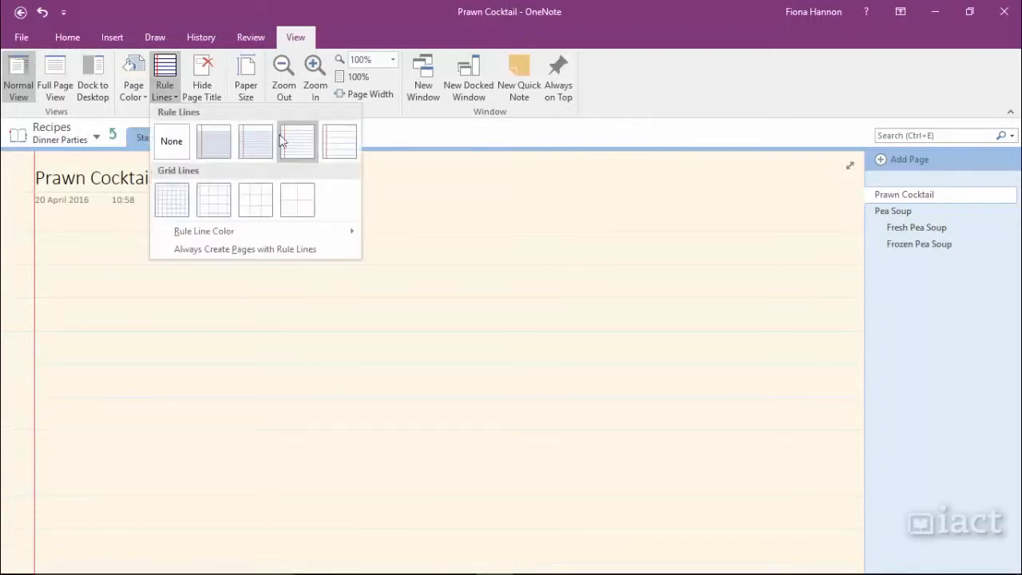
{"action": "left_click", "coordinate": [282, 139]}
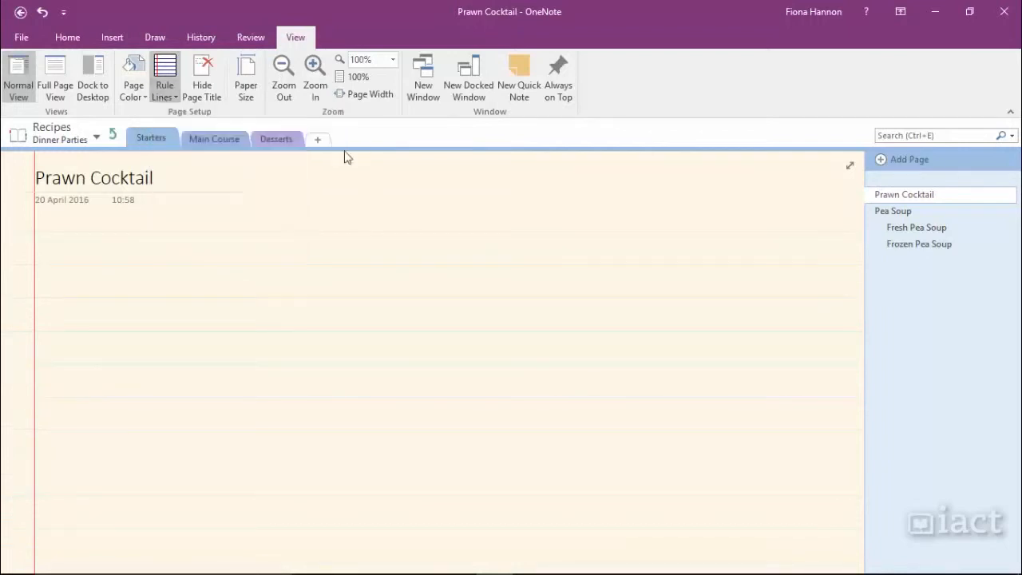
Try the three smallest grid line styles on the Prawn Cocktail page, from the finest grid upward.
{"action": "left_click", "coordinate": [174, 90]}
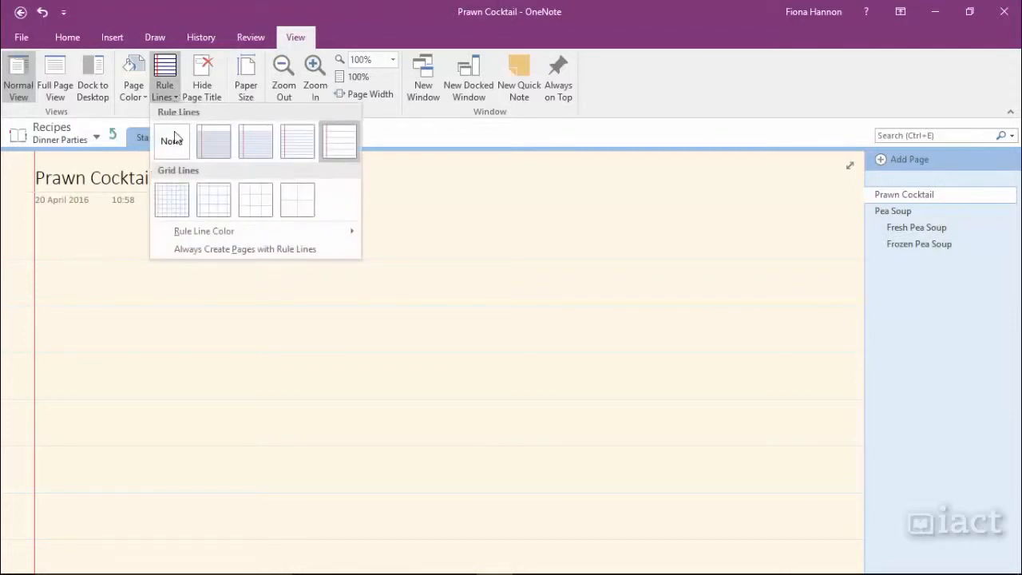
{"action": "left_click", "coordinate": [176, 199]}
{"action": "left_click", "coordinate": [166, 94]}
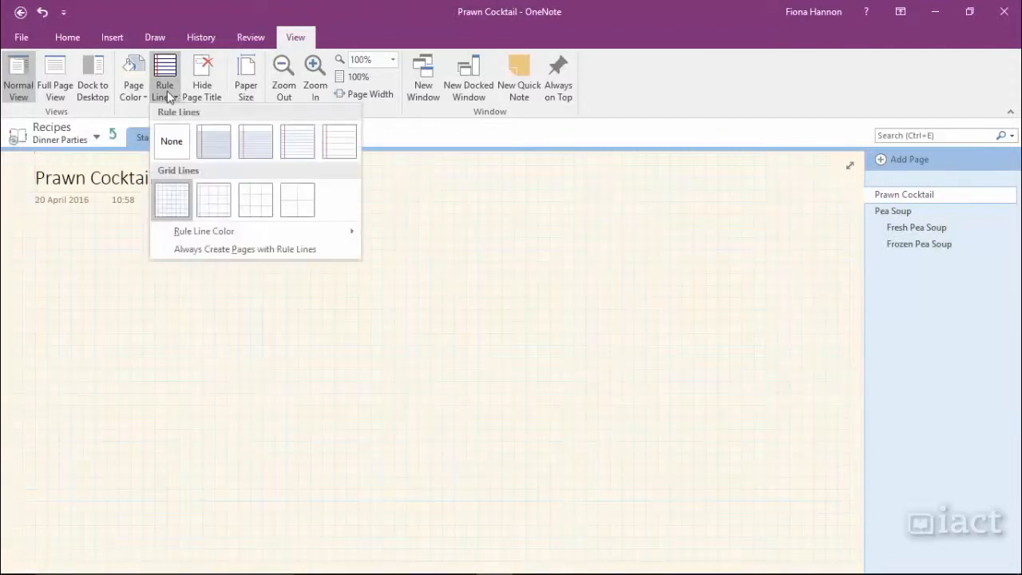
{"action": "left_click", "coordinate": [208, 201]}
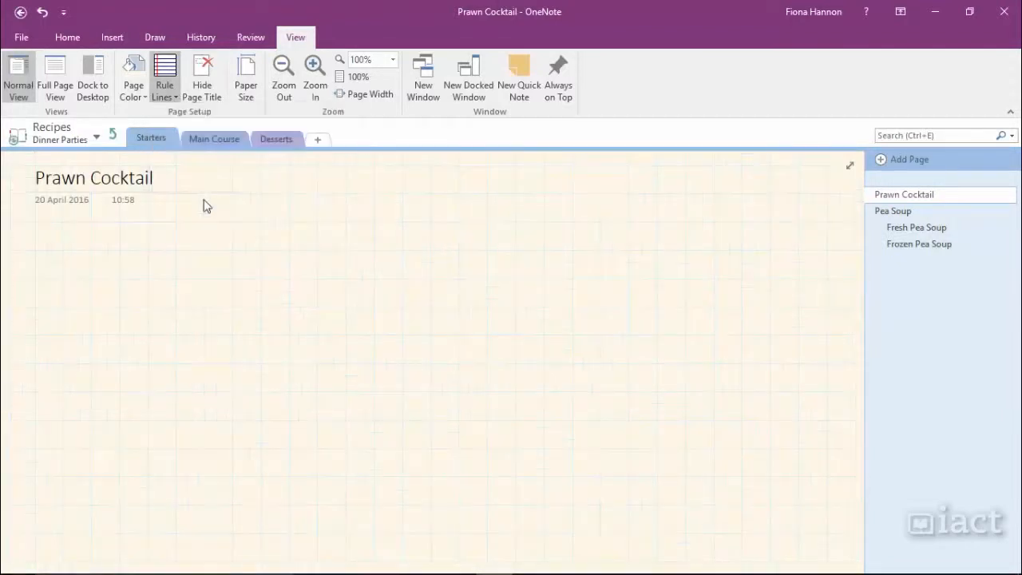
{"action": "left_click", "coordinate": [165, 87]}
{"action": "left_click", "coordinate": [241, 193]}
Apply the narrowest rule lines to the Prawn Cocktail page and set the rule line color to Red.
{"action": "left_click", "coordinate": [163, 94]}
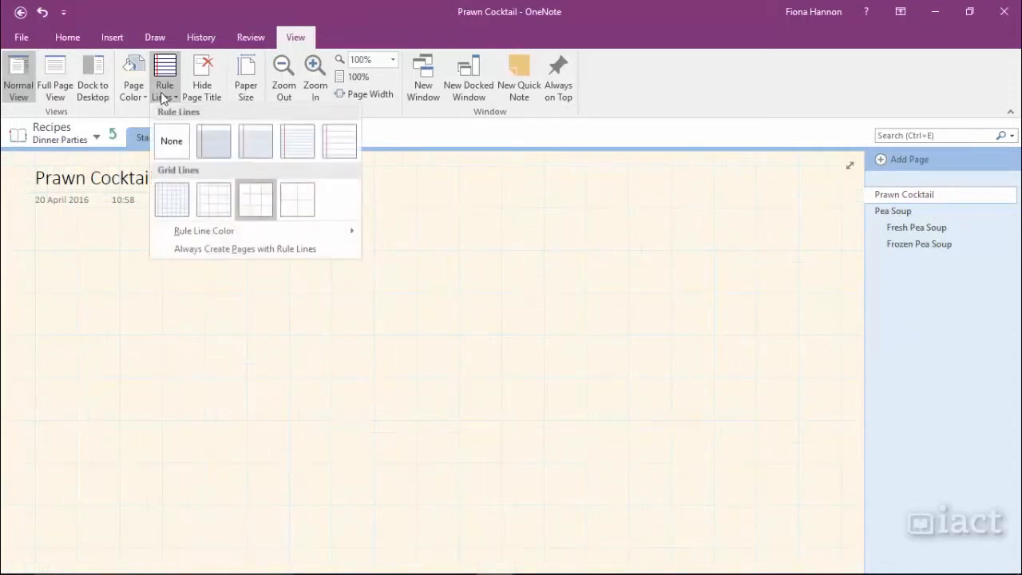
{"action": "left_click", "coordinate": [208, 140]}
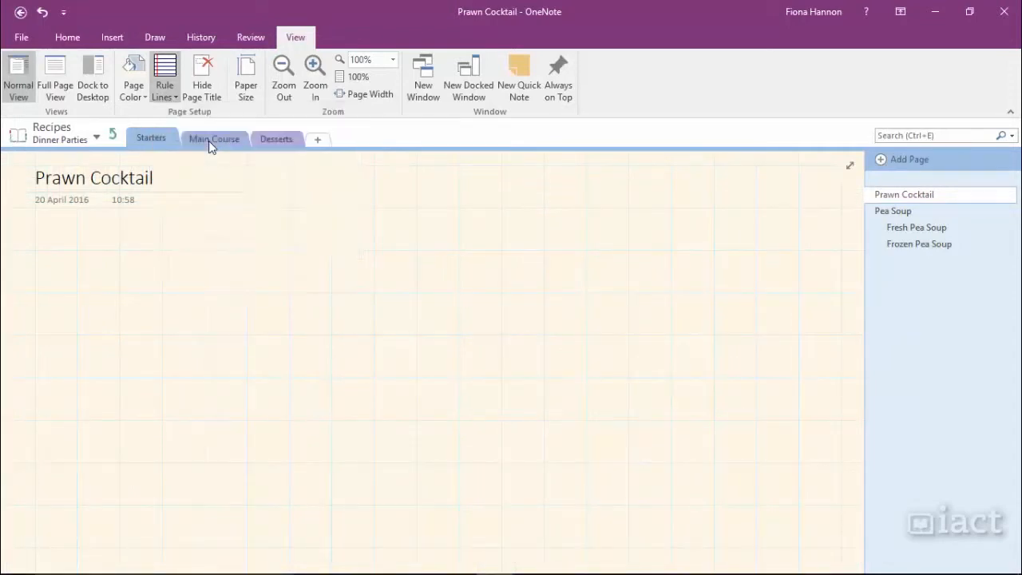
{"action": "left_click", "coordinate": [174, 94]}
{"action": "mouse_move", "coordinate": [205, 231]}
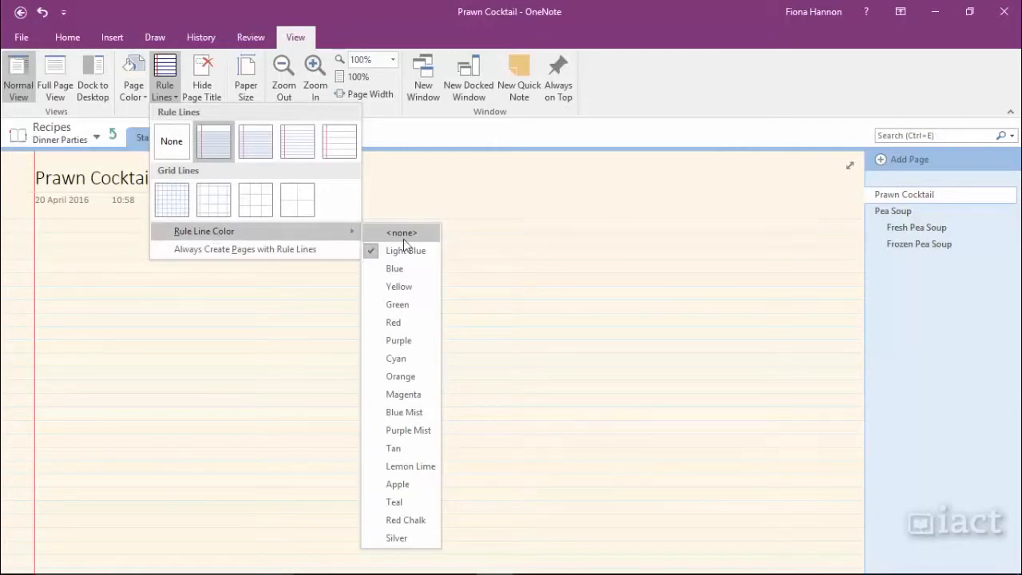
{"action": "left_click", "coordinate": [400, 320]}
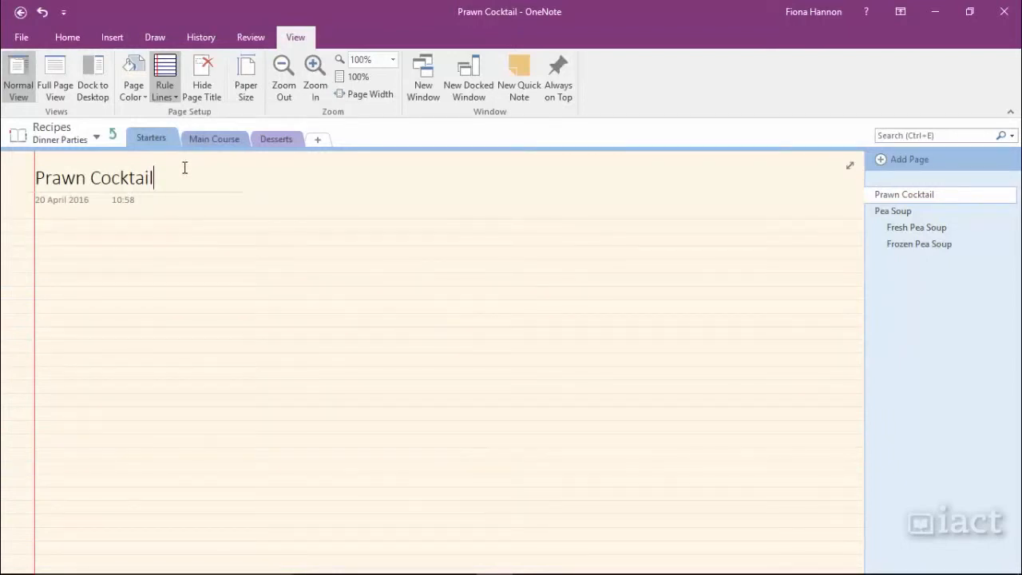
{"action": "left_click", "coordinate": [167, 93]}
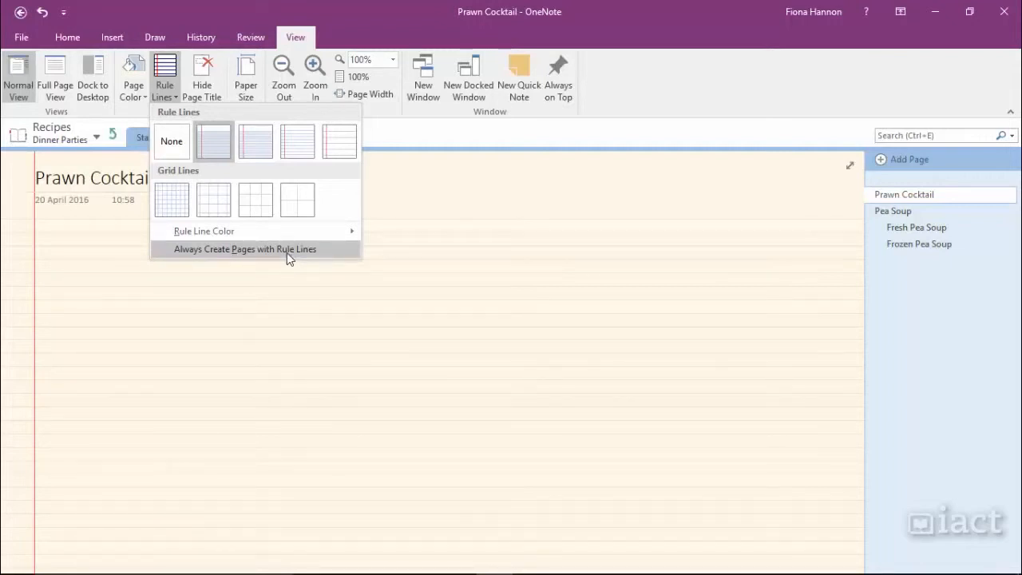
{"action": "left_click", "coordinate": [185, 342]}
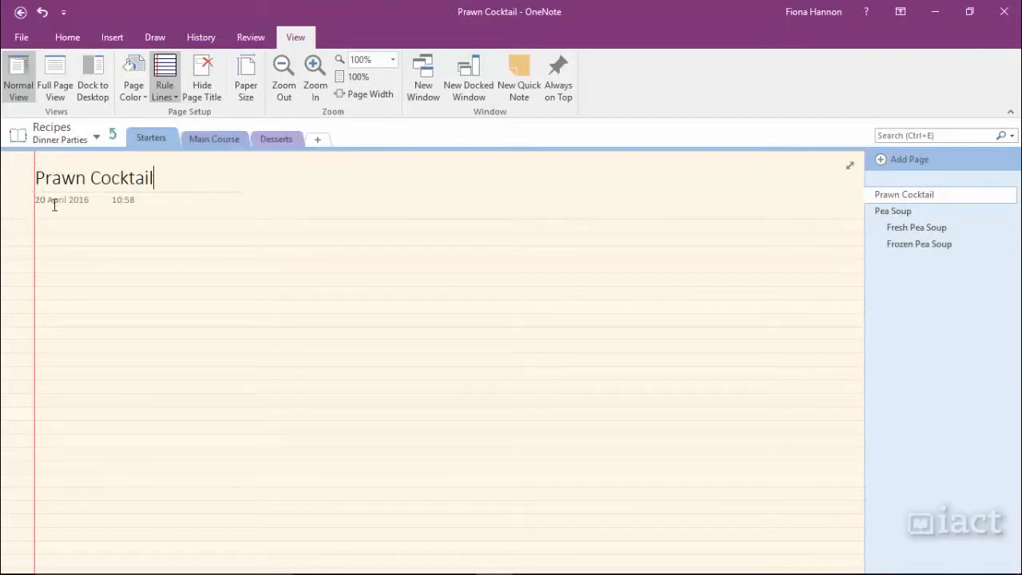
Remove the Prawn Cocktail page's title with its date and time, and rename the untitled page Cocktails.
{"action": "left_click", "coordinate": [195, 87]}
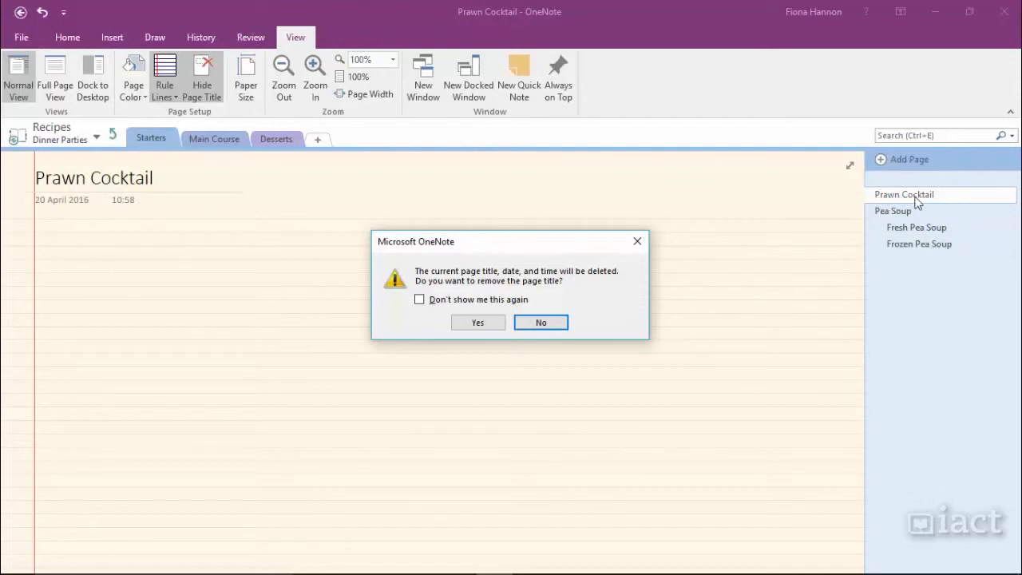
{"action": "left_click", "coordinate": [478, 323]}
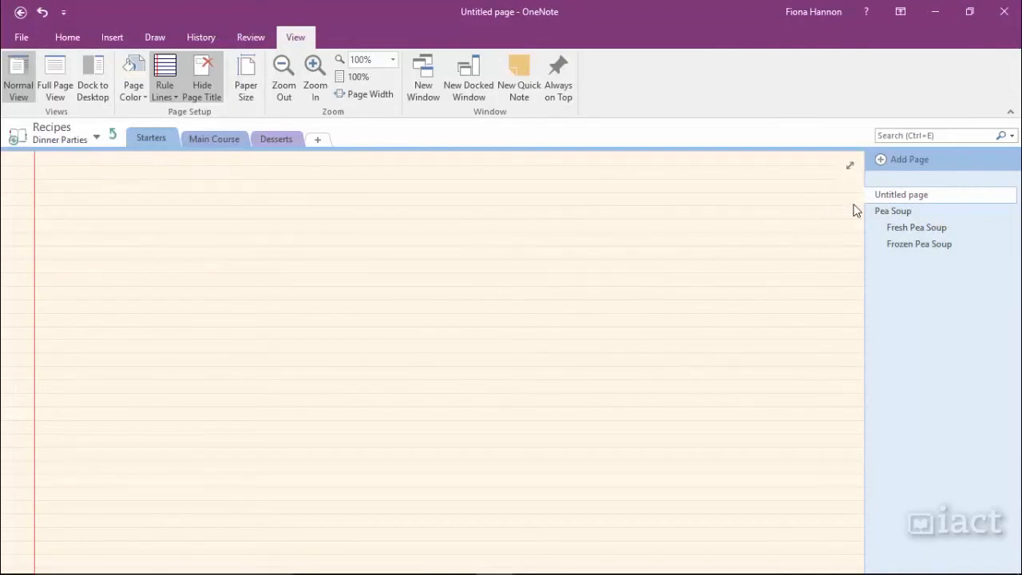
{"action": "right_click", "coordinate": [898, 198]}
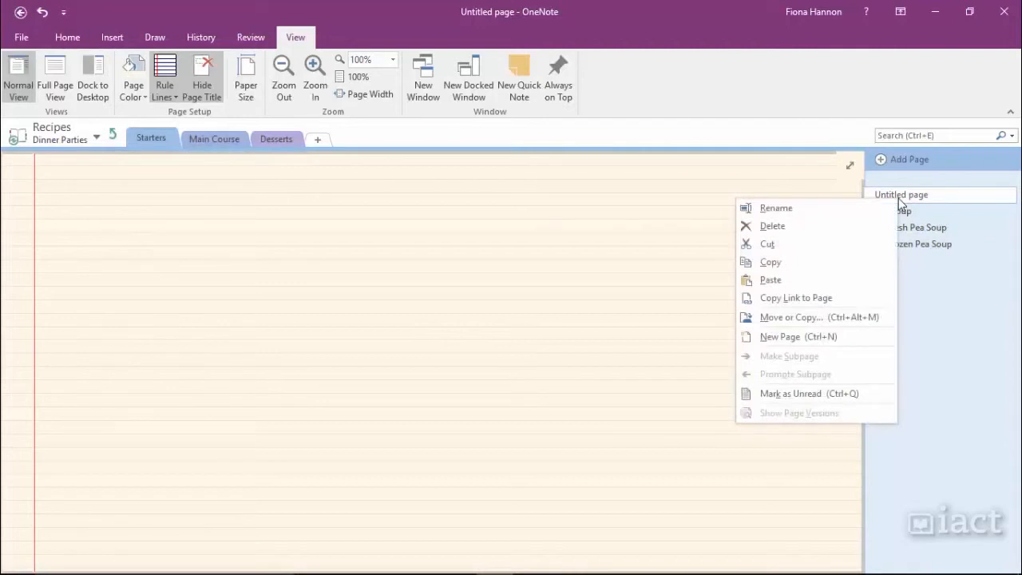
{"action": "left_click", "coordinate": [781, 213]}
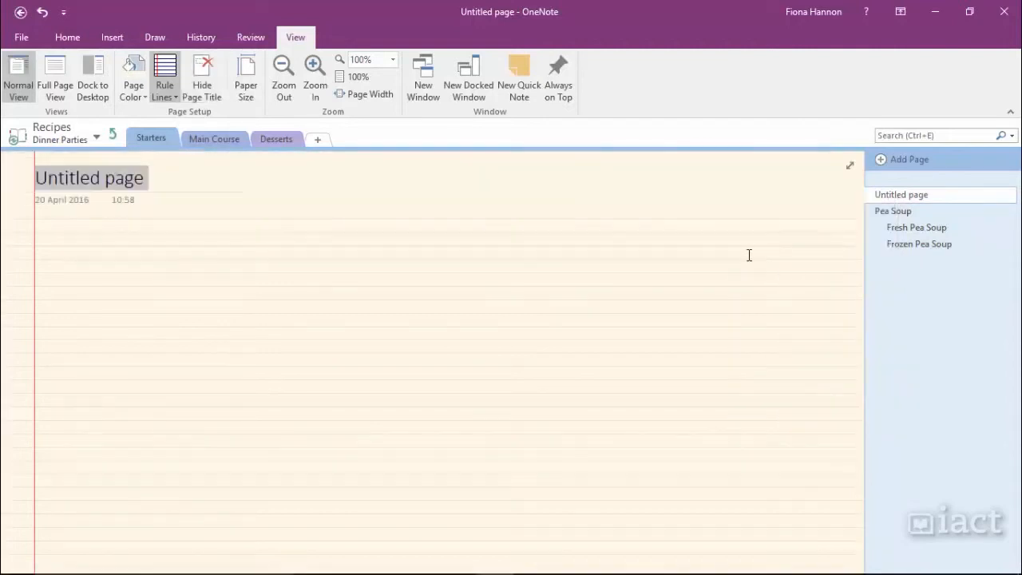
{"action": "type", "text": "Cocktai"}
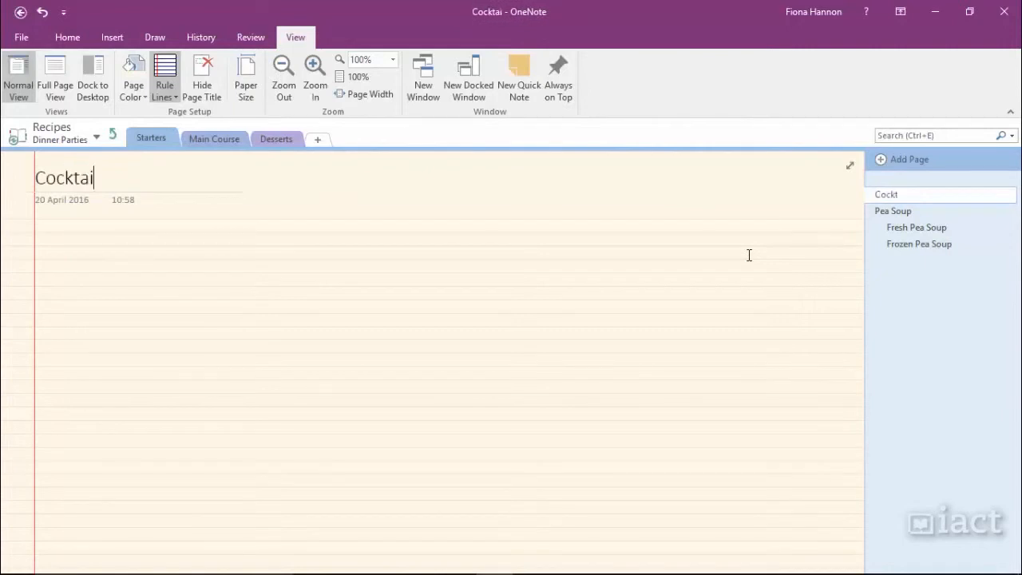
{"action": "type", "text": "ls"}
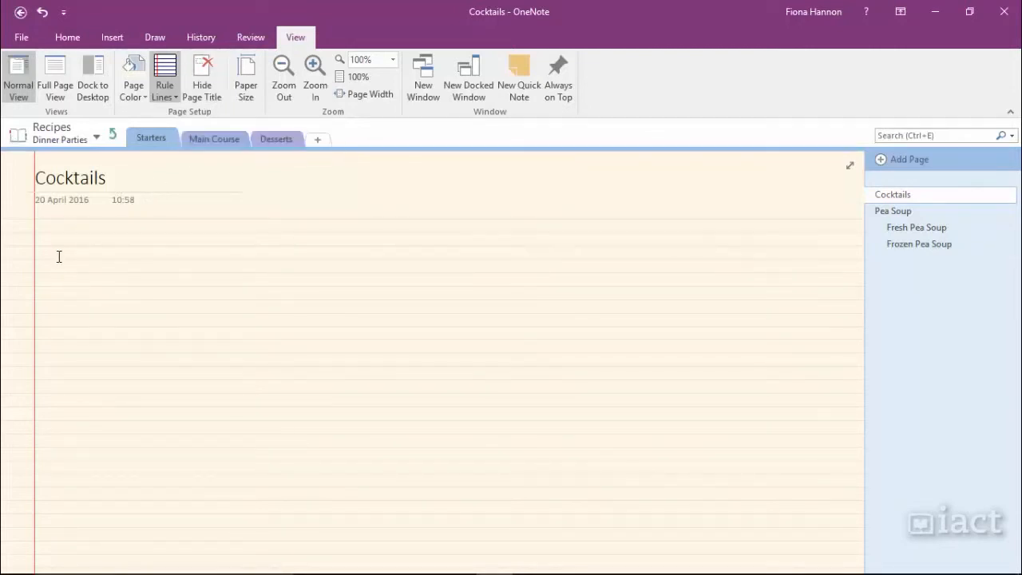
Set the Cocktails page's paper size to A4, trying Landscape orientation before returning it to Portrait.
{"action": "left_click", "coordinate": [249, 74]}
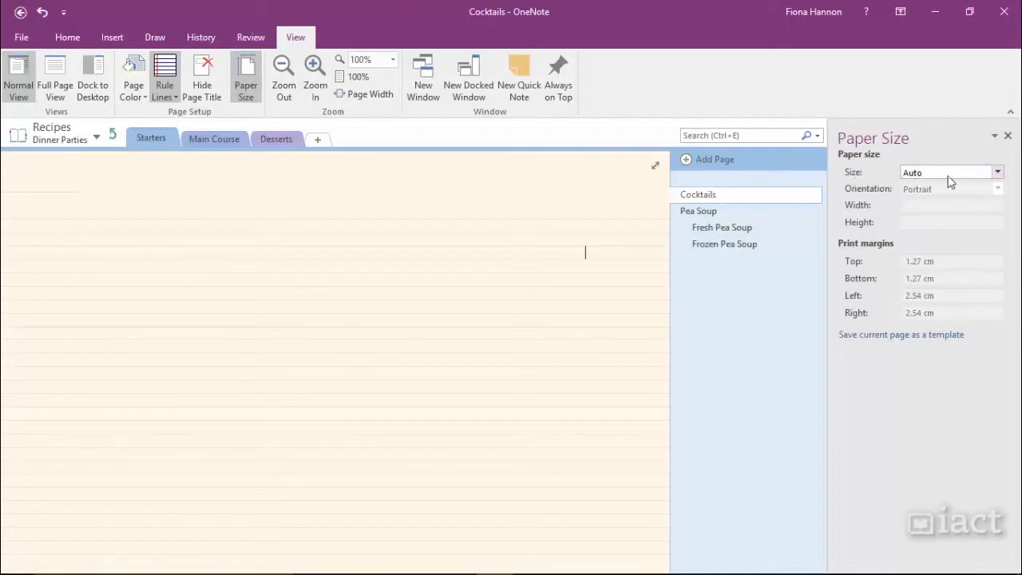
{"action": "left_click", "coordinate": [997, 173]}
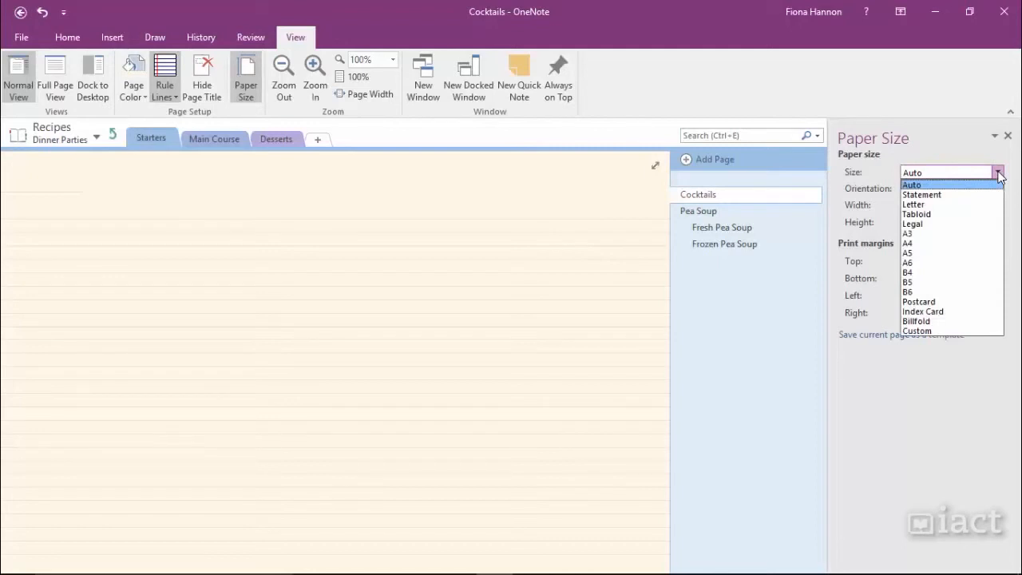
{"action": "left_click", "coordinate": [945, 243]}
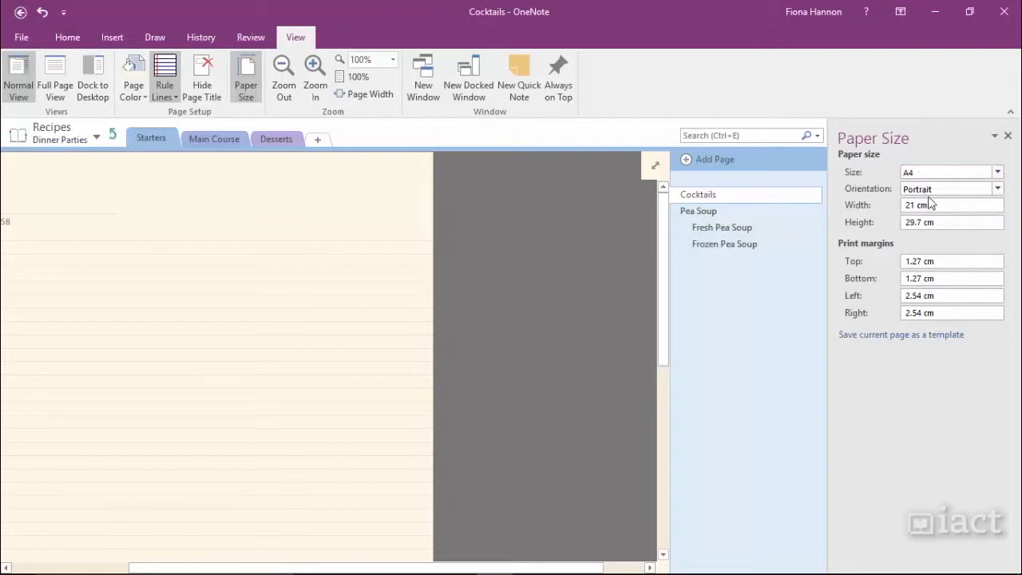
{"action": "left_click", "coordinate": [926, 190]}
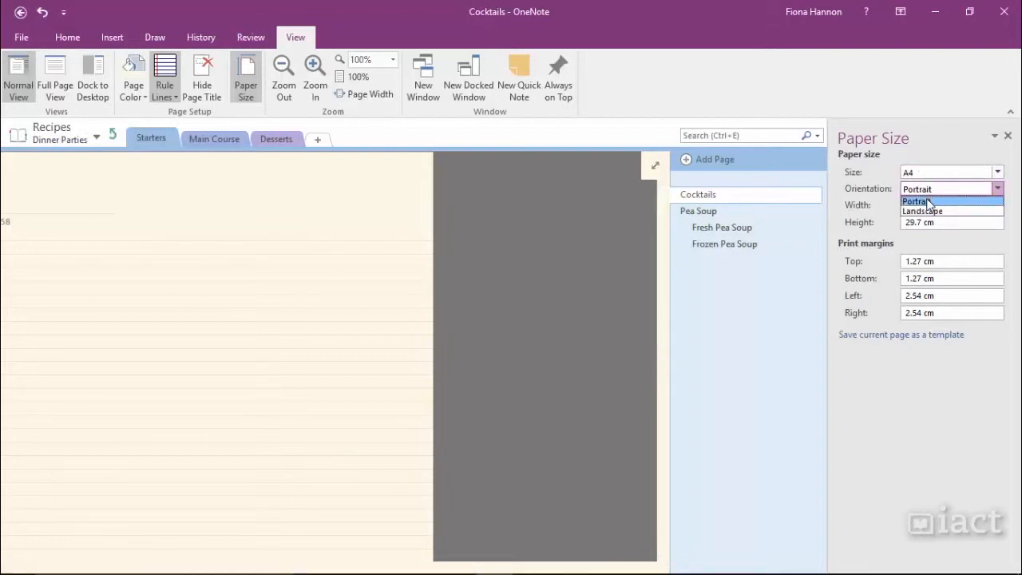
{"action": "left_click", "coordinate": [927, 211]}
{"action": "left_click", "coordinate": [927, 197]}
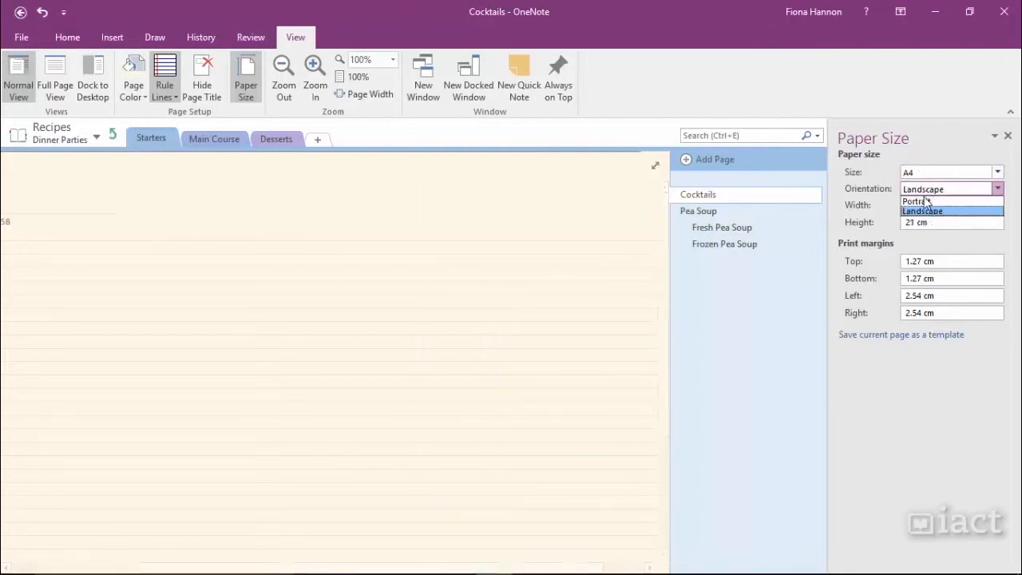
{"action": "left_click", "coordinate": [926, 200]}
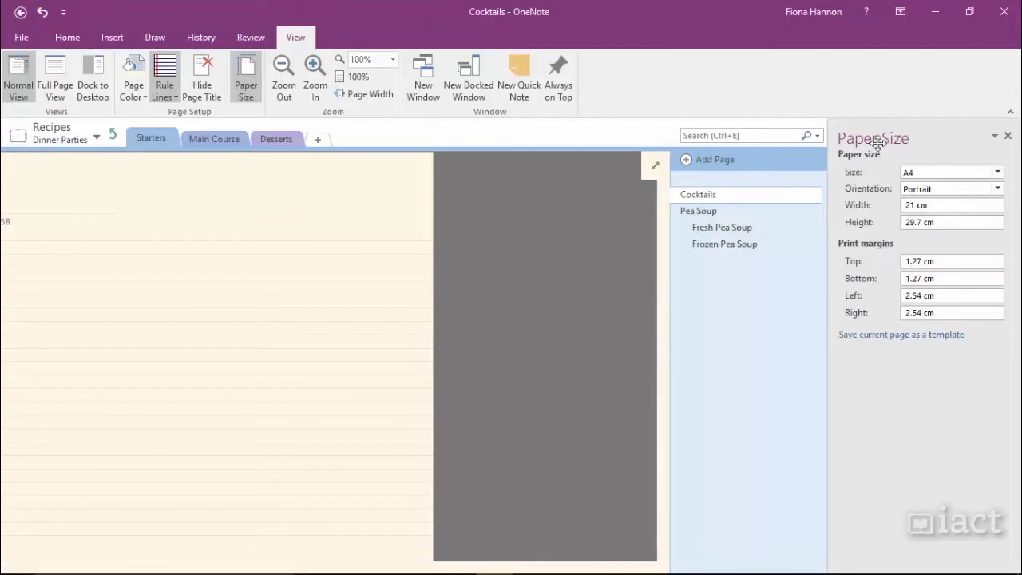
{"action": "left_click", "coordinate": [1008, 137]}
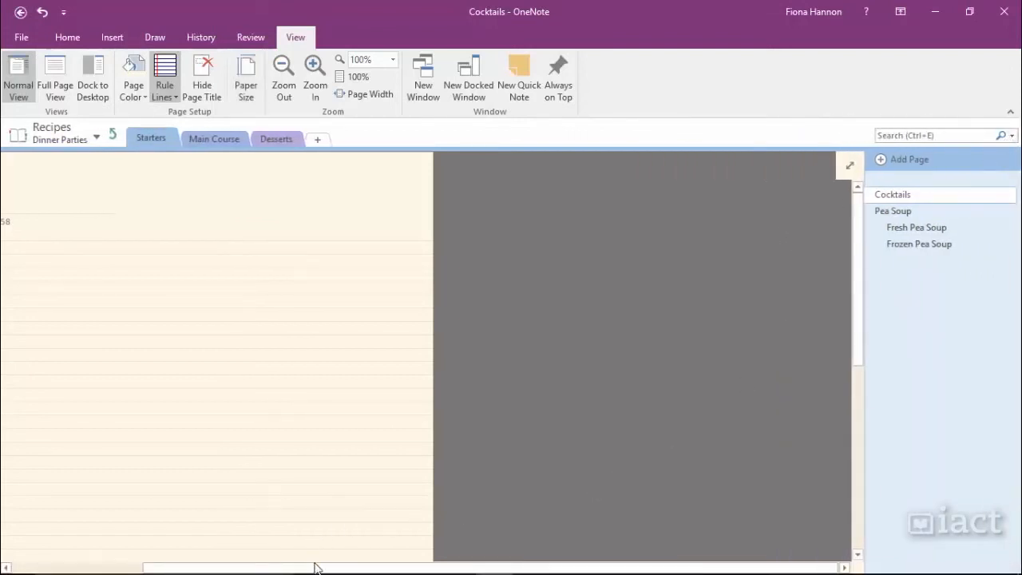
{"action": "left_click_drag", "start_coordinate": [315, 566], "coordinate": [184, 566]}
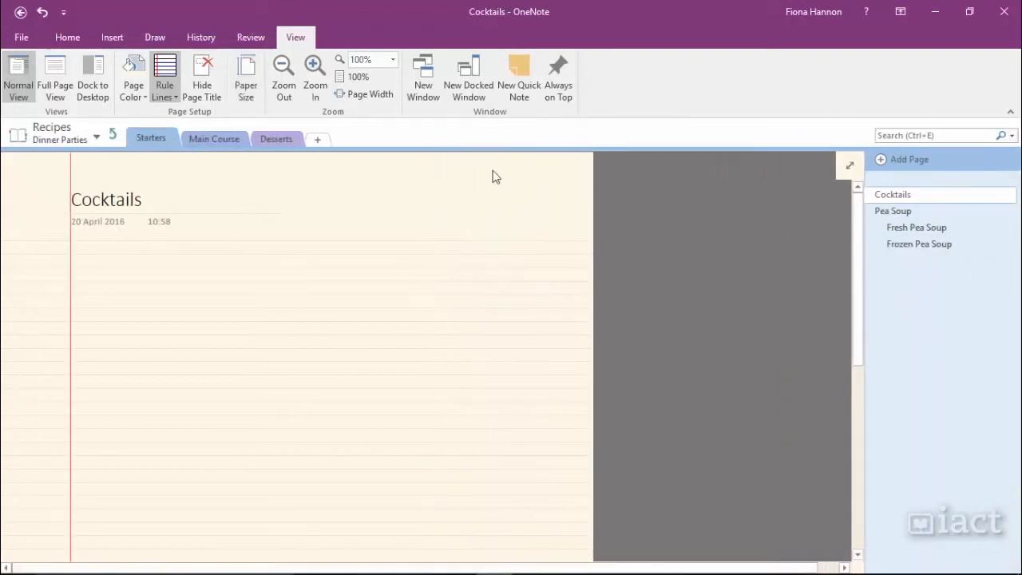
{"action": "scroll", "coordinate": [525, 491], "scroll_direction": "down", "scroll_amount": 5}
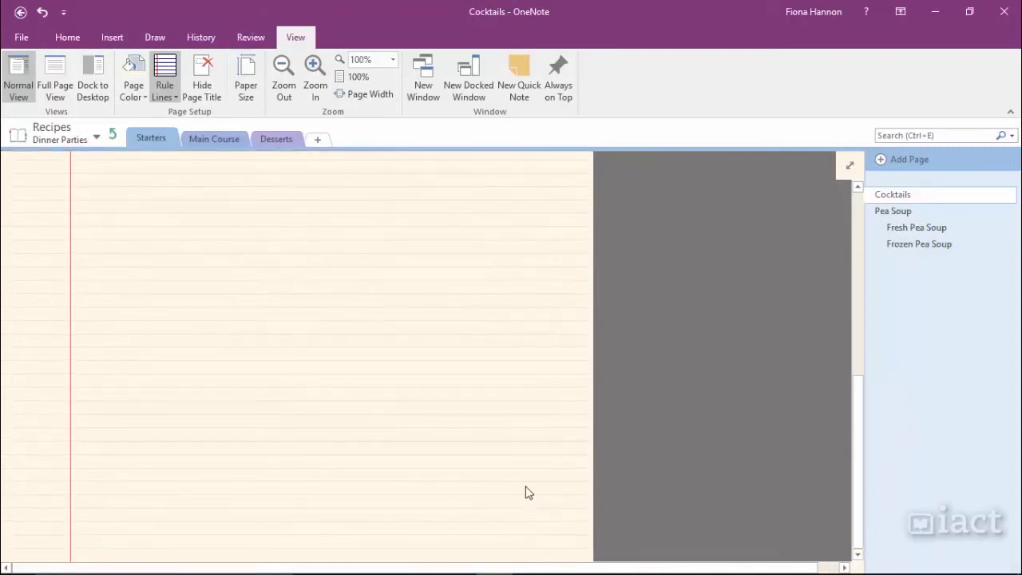
{"action": "scroll", "coordinate": [525, 491], "scroll_direction": "up", "scroll_amount": 5}
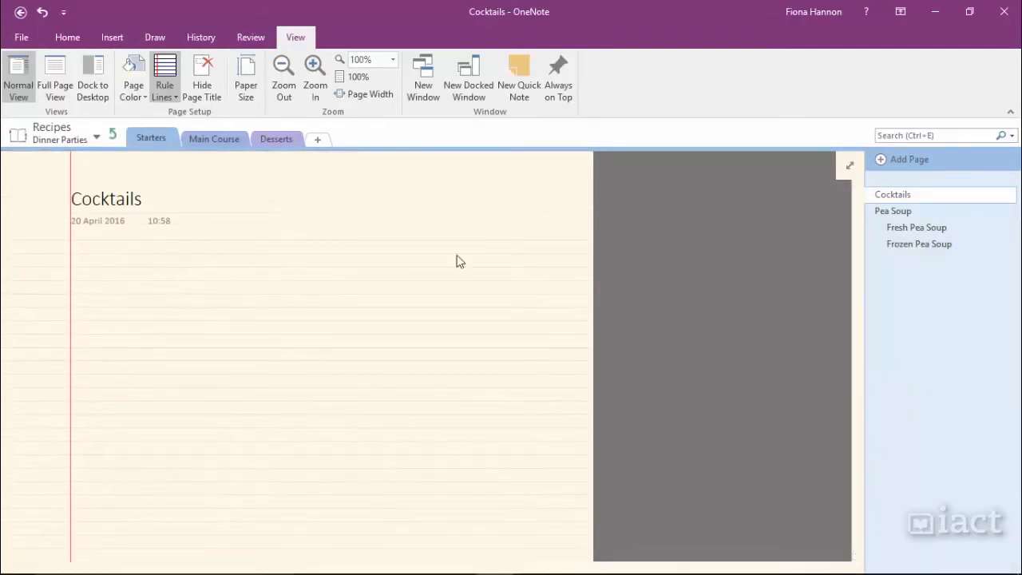